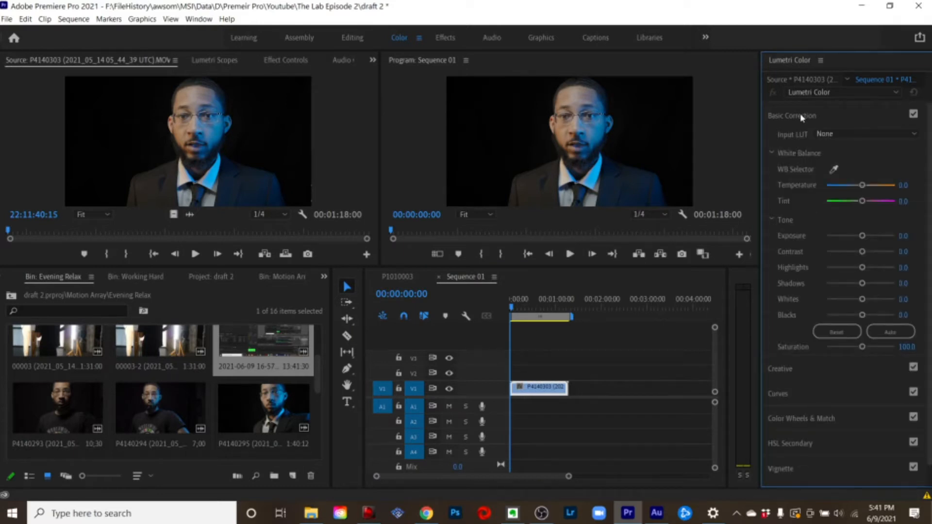
Step: Sample the white shirt for the clip's white balance, and set exposure to 1.6 and contrast to 57.5
click(834, 170)
click(593, 199)
mouse_move(862, 236)
mouse_down()
mouse_move(885, 238)
mouse_move(874, 237)
mouse_move(867, 255)
mouse_move(897, 253)
mouse_move(825, 253)
mouse_move(887, 255)
mouse_move(845, 251)
mouse_move(872, 246)
mouse_up()
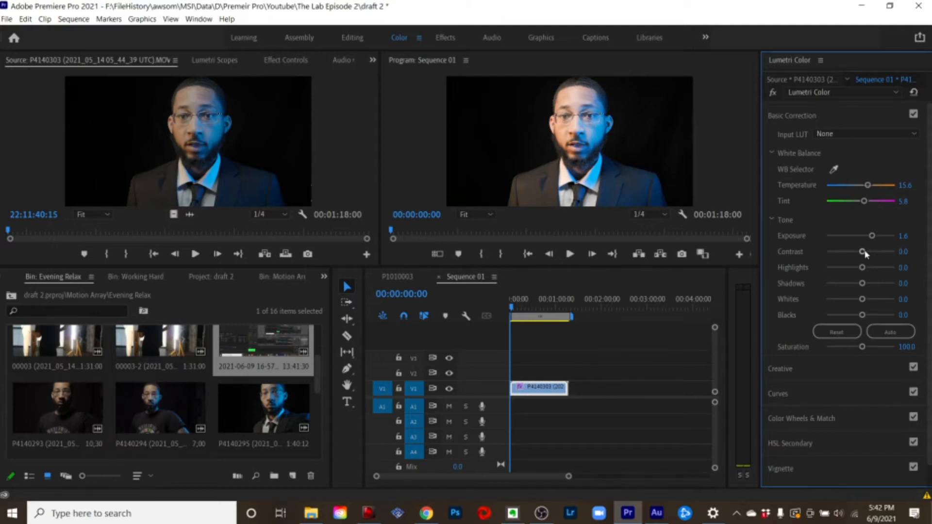
drag(866, 254, 880, 257)
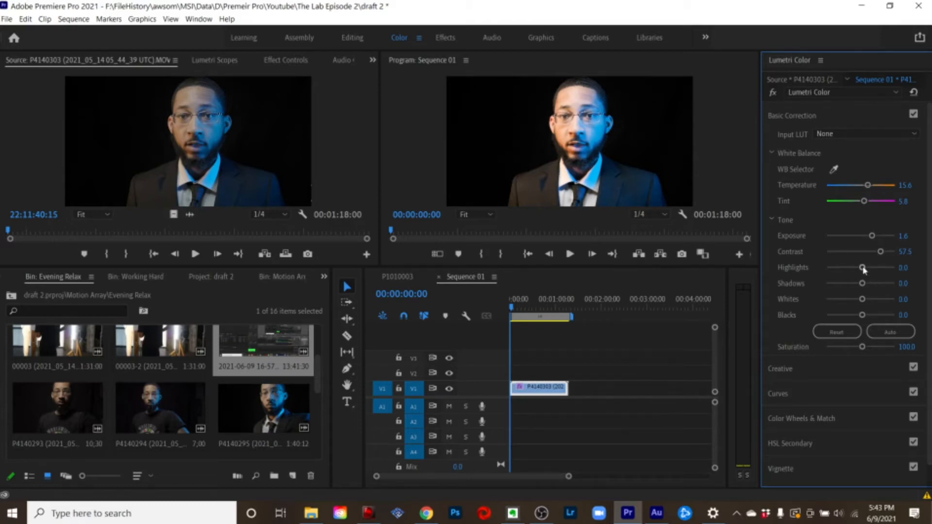
Step: Set the clip's highlights to -36.3, shadows to -38.1, whites to 16.8 and blacks to -9.7
mouse_move(863, 271)
mouse_down()
mouse_move(873, 273)
mouse_move(863, 273)
mouse_up()
mouse_move(862, 274)
mouse_down()
mouse_move(888, 272)
mouse_move(852, 267)
mouse_move(886, 268)
mouse_move(861, 267)
mouse_up()
mouse_move(861, 268)
mouse_down()
mouse_move(895, 275)
mouse_move(849, 278)
mouse_up()
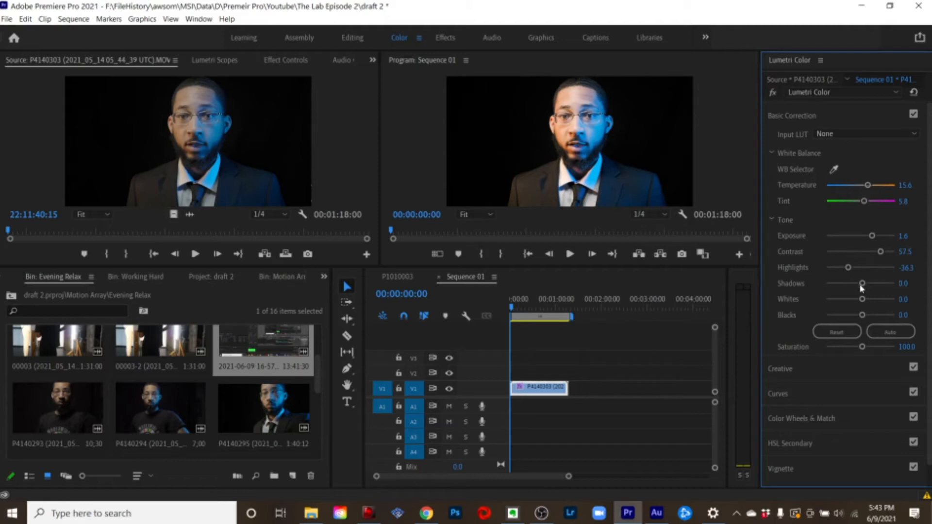
drag(862, 286, 868, 308)
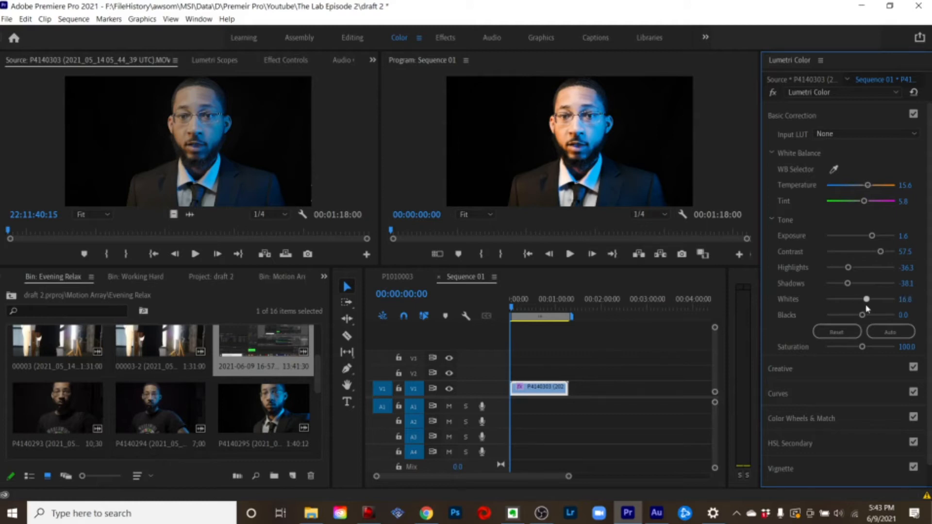
drag(863, 318, 857, 316)
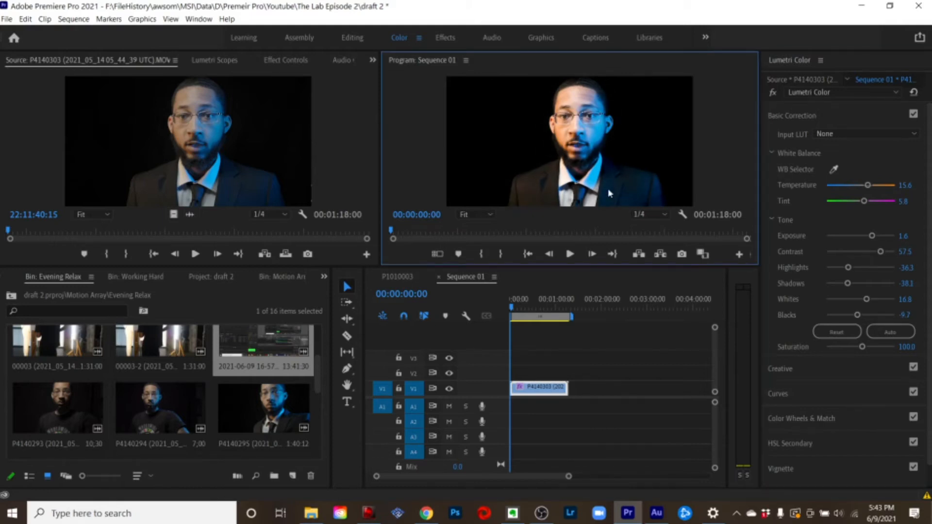
Step: Check the corrected frame in an enlarged program monitor and set the basic correction saturation to 120.4
key(grave)
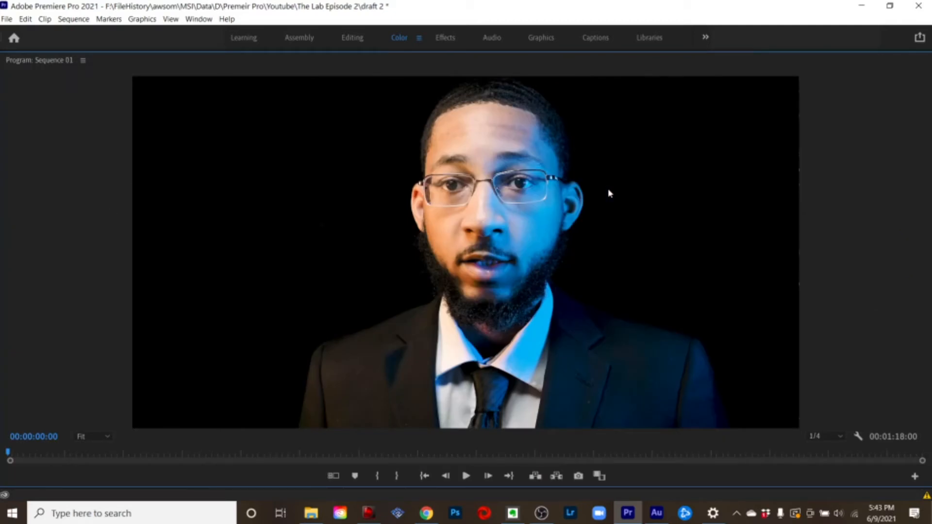
key(grave)
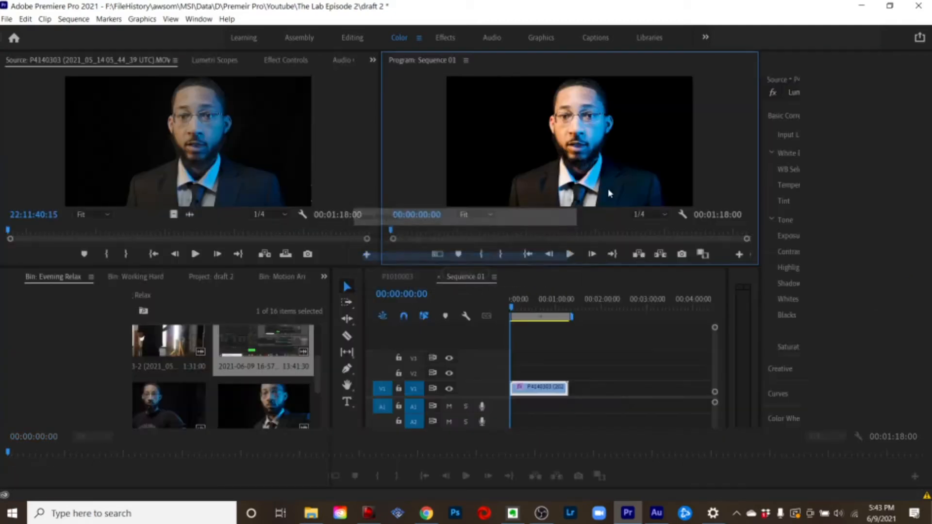
key(grave)
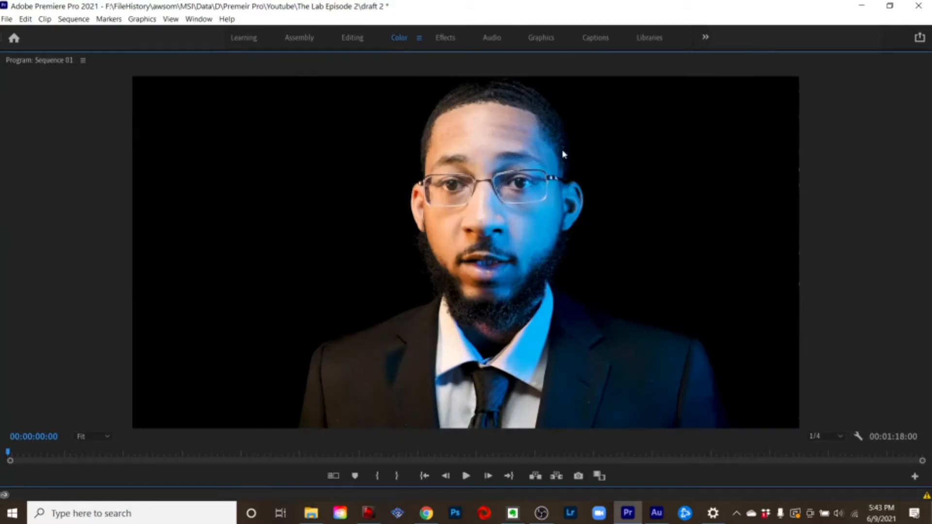
key(grave)
key(grave)
key(grave)
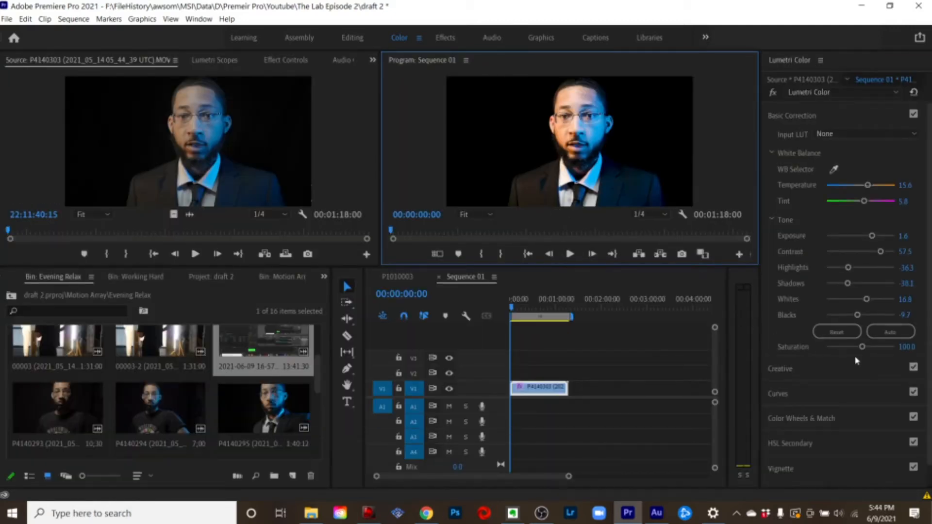
mouse_move(863, 350)
mouse_down()
mouse_move(876, 353)
mouse_move(868, 351)
mouse_up()
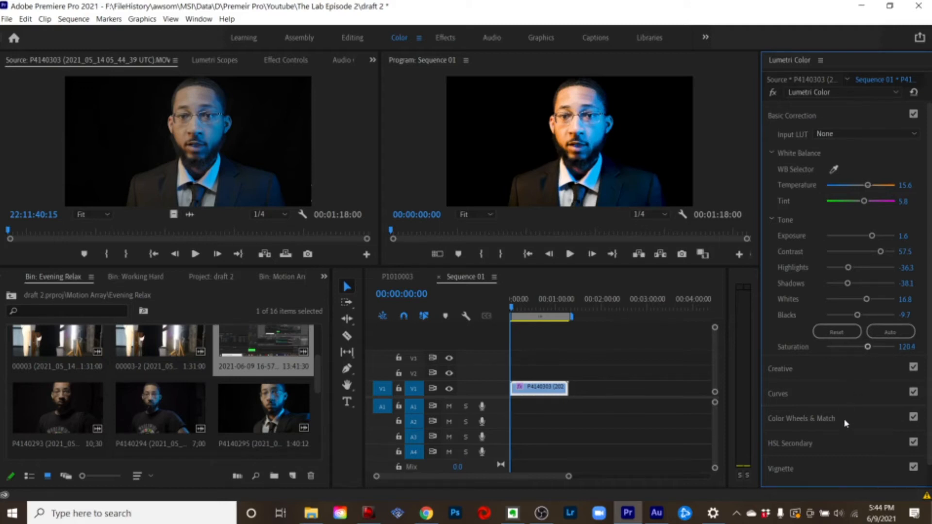
Step: Shift the color wheels' midtones toward red, highlights toward blue and shadows slightly toward orange
click(829, 420)
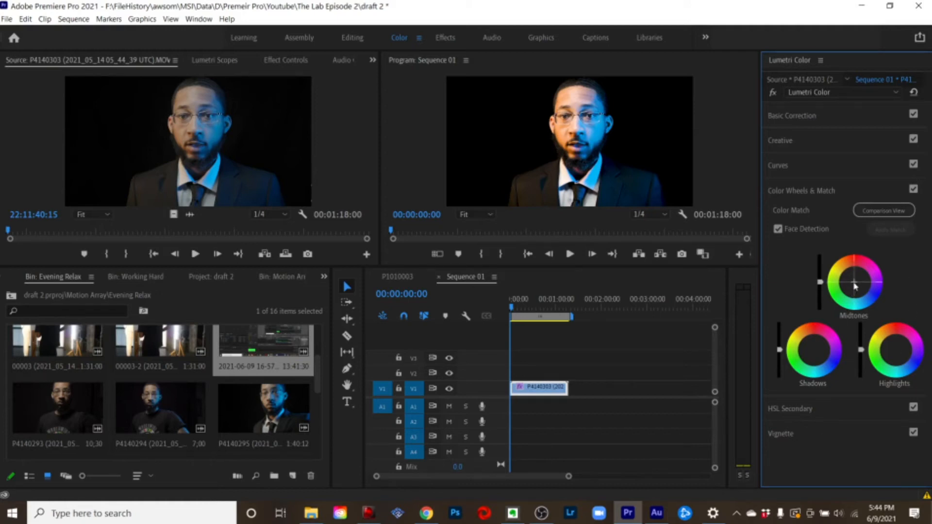
drag(853, 282, 853, 274)
drag(853, 275, 852, 270)
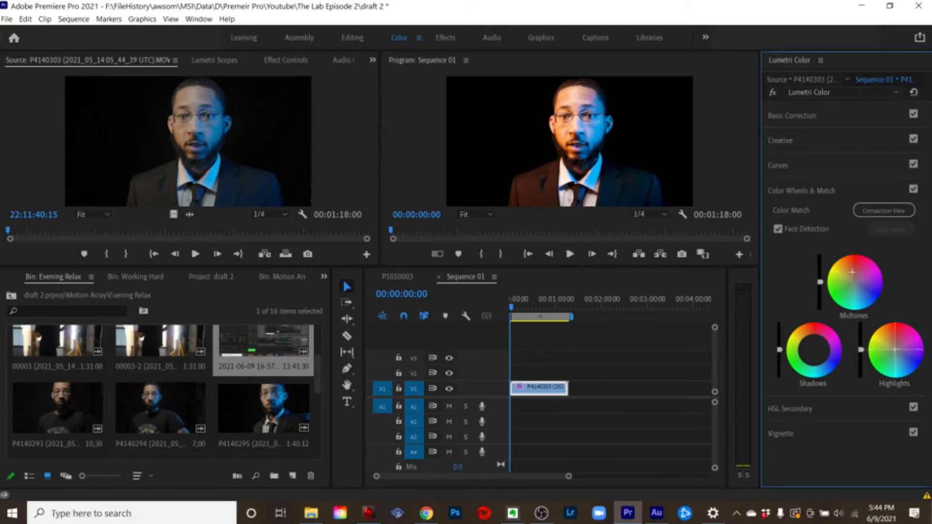
drag(895, 350, 899, 357)
drag(814, 355, 812, 348)
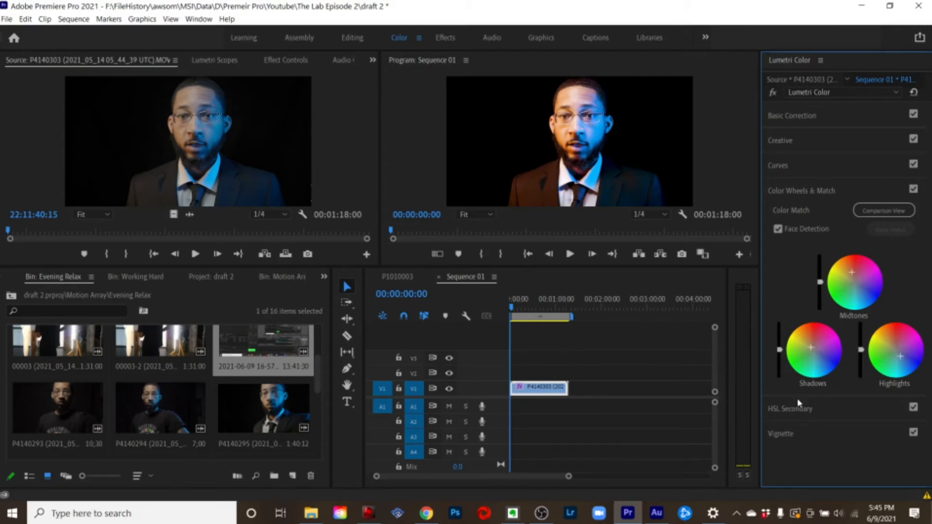
Step: Fine-tune the highlights and whites in the clip's basic tone correction
click(813, 117)
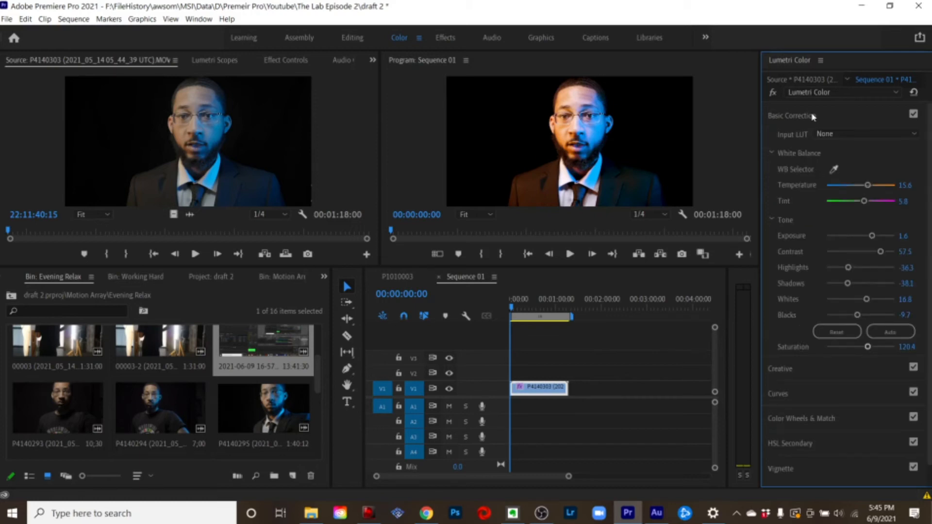
drag(847, 268, 864, 301)
Step: Sample the blue-lit side of the face for the Hue vs Sat curve and slightly raise the saturation of the blues
click(778, 400)
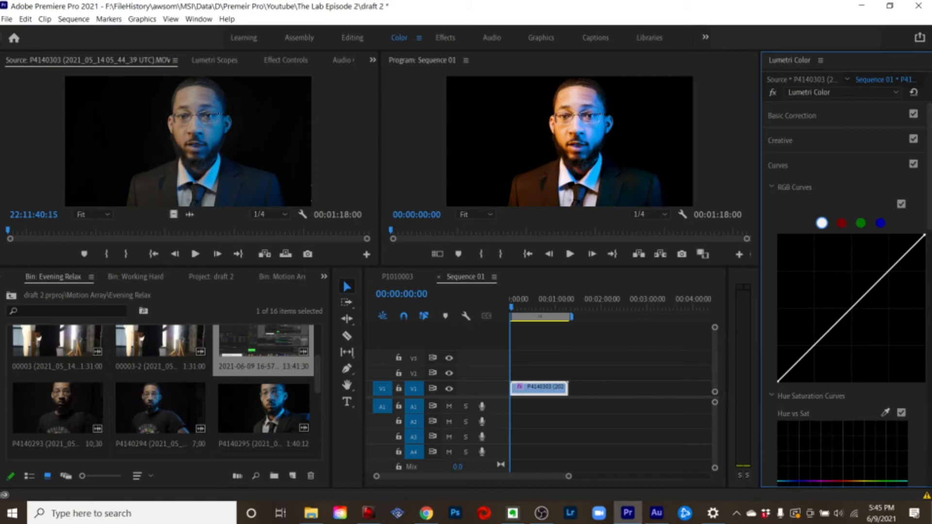
scroll(902, 354, down, 3)
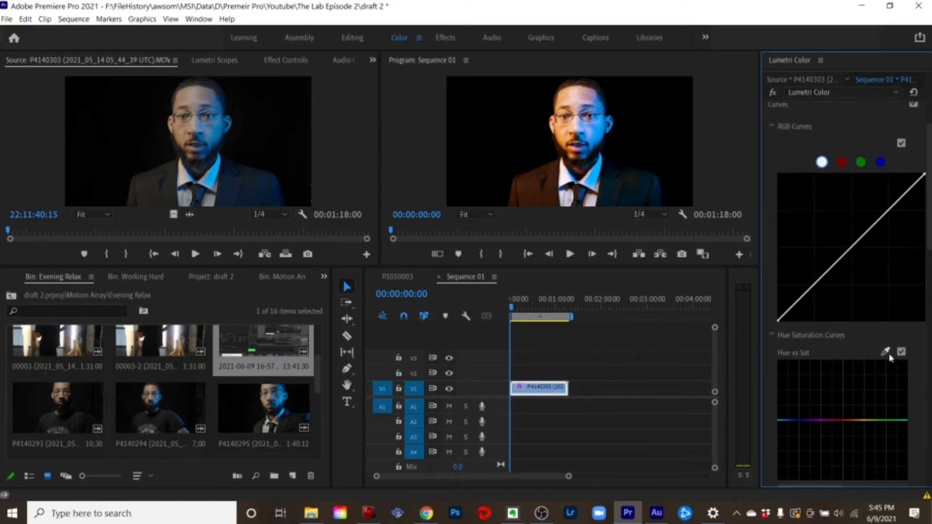
click(885, 352)
click(601, 134)
drag(796, 430, 796, 424)
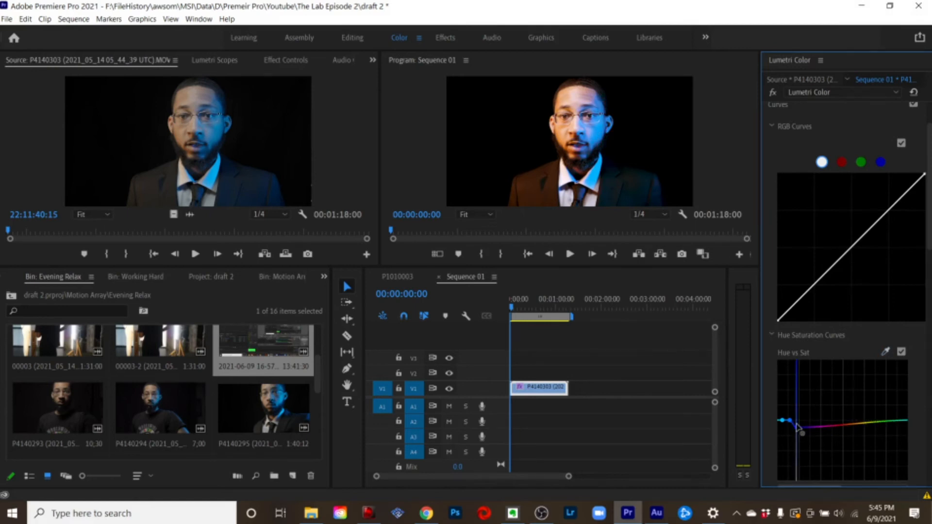
drag(796, 424, 802, 416)
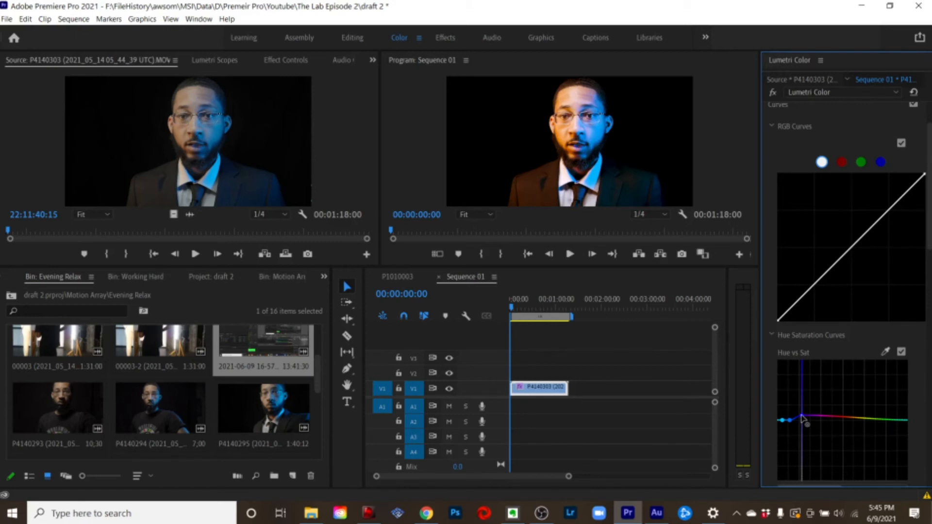
Step: Add a vignette with an amount of -1.0 and a midpoint of 18.6
click(792, 241)
click(792, 241)
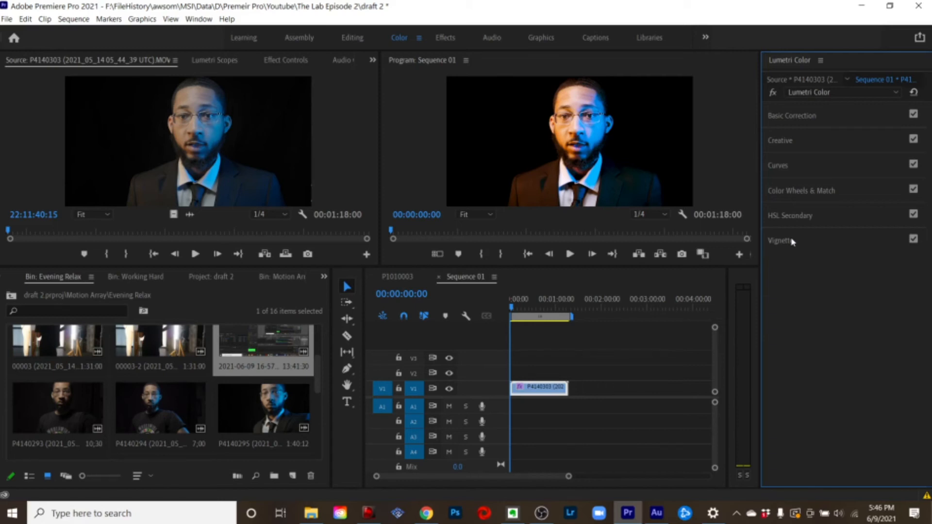
click(792, 241)
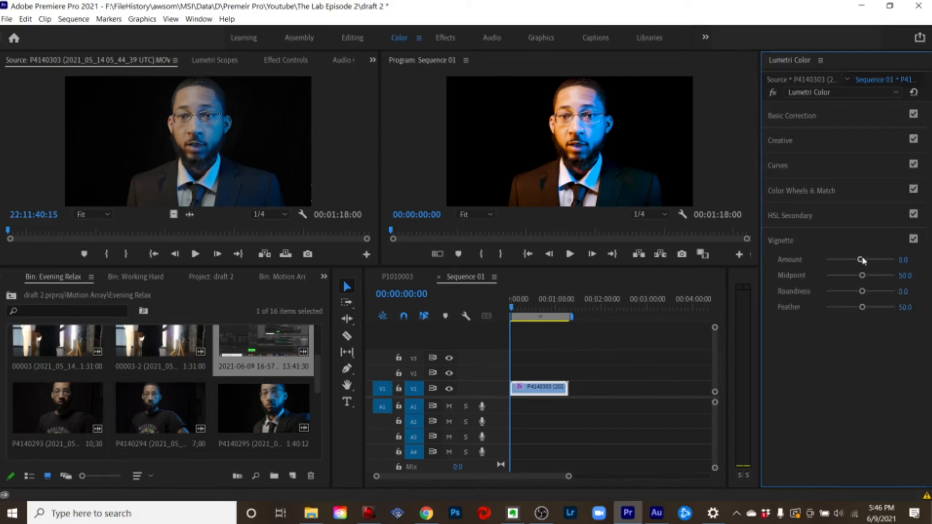
drag(862, 259, 839, 275)
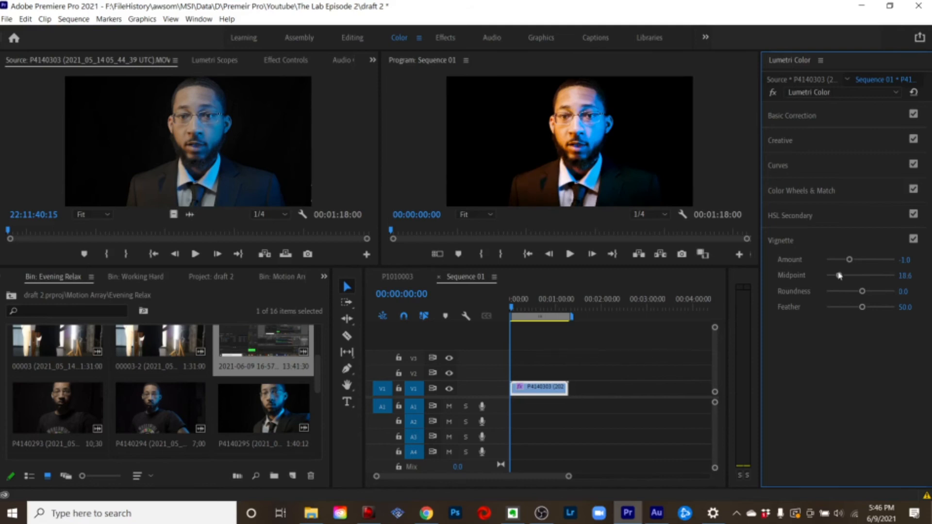
Step: Review the curves and creative settings, and raise the basic correction saturation slightly
click(784, 167)
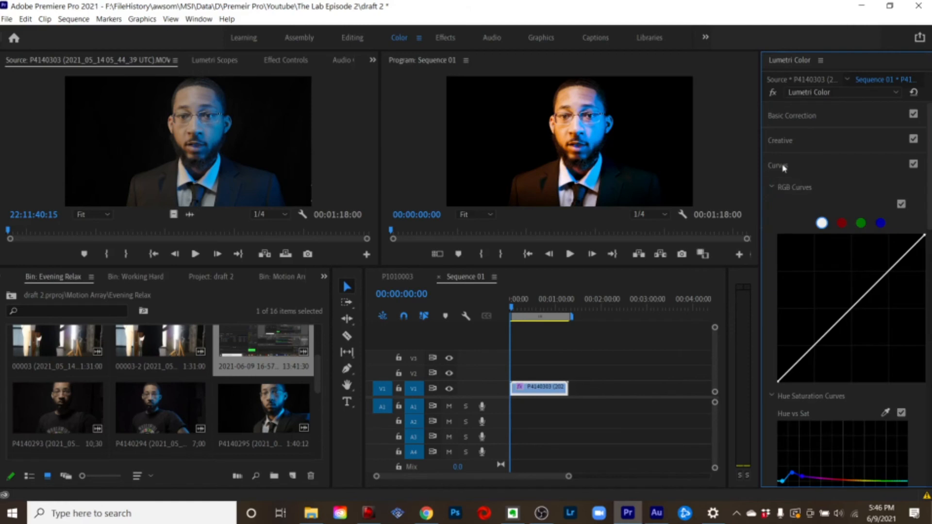
click(784, 151)
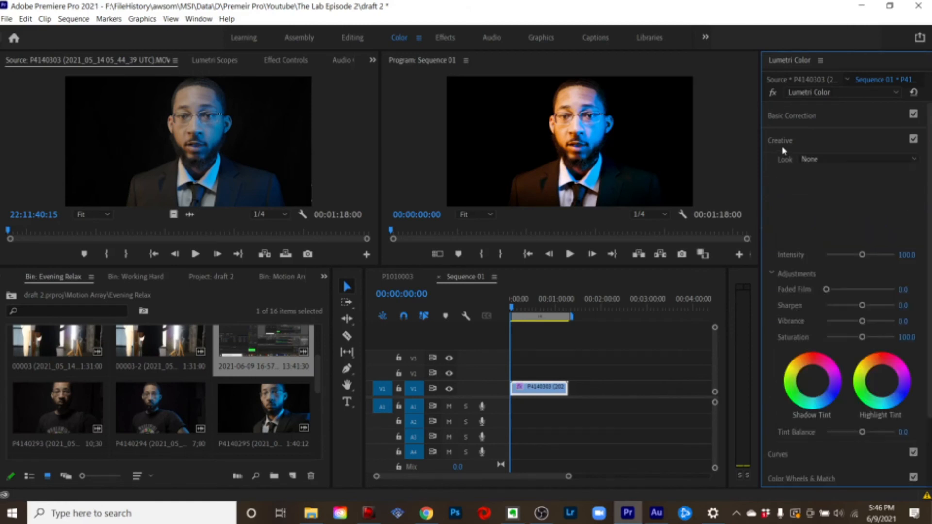
click(796, 116)
drag(868, 350, 870, 352)
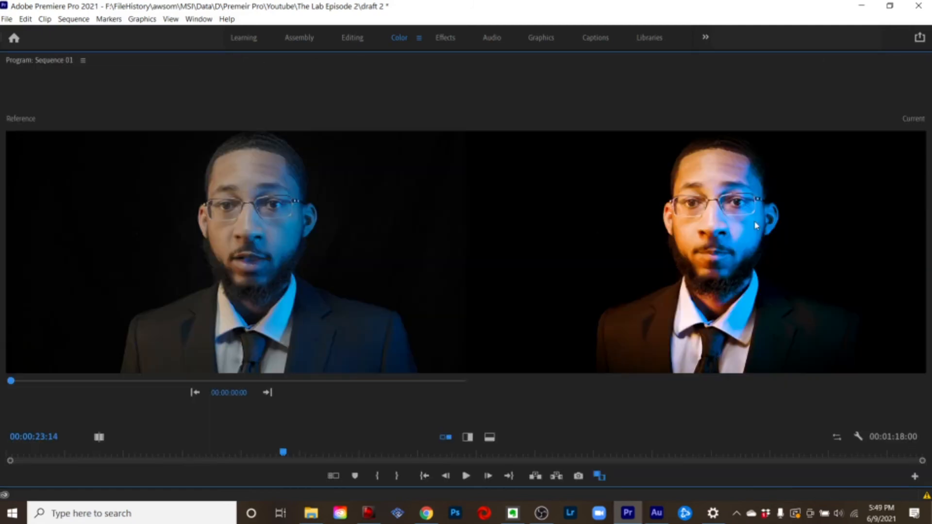